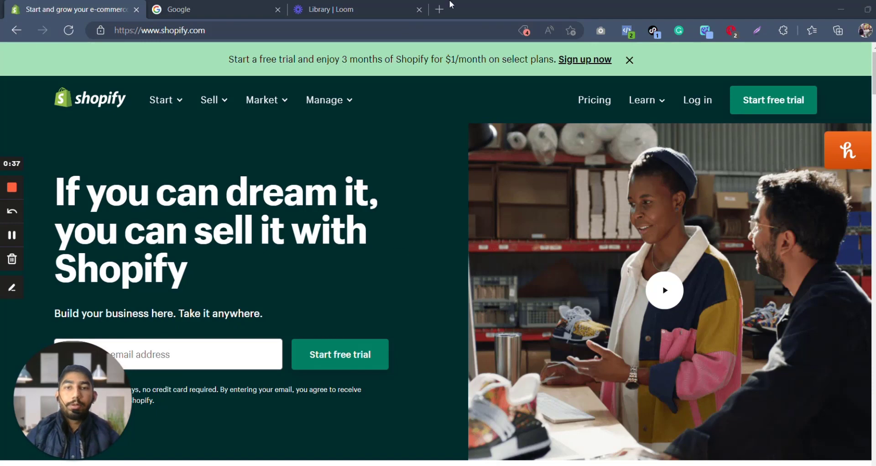
Step: Close the 'Library | Loom' browser tab, leaving the Shopify homepage and Google tabs open
left_click(419, 9)
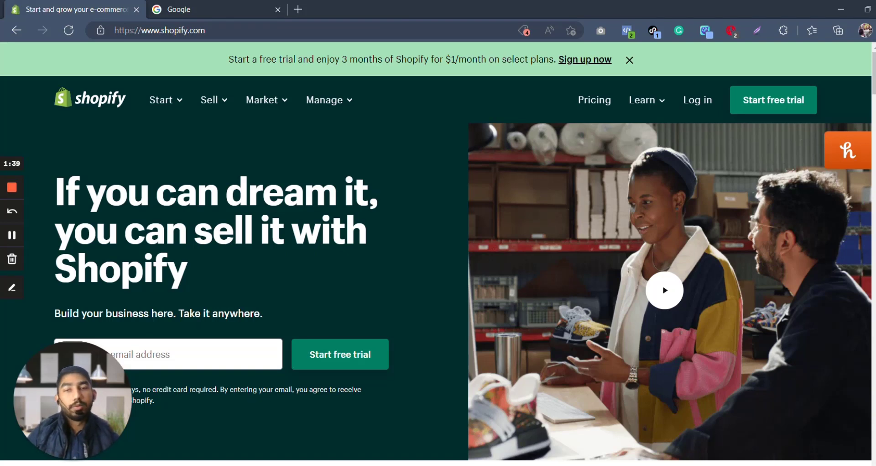
Step: Start the free trial as a new seller using an online store, choosing dropshipping products to sell first
left_click(778, 112)
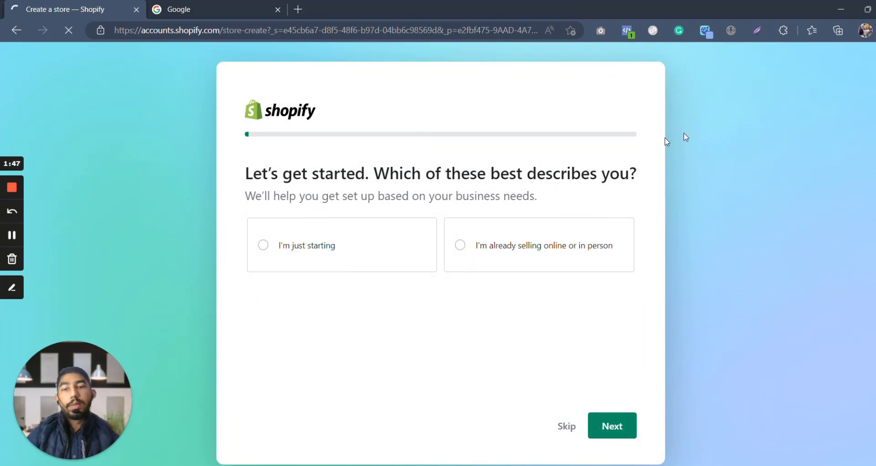
left_click(350, 252)
left_click(606, 422)
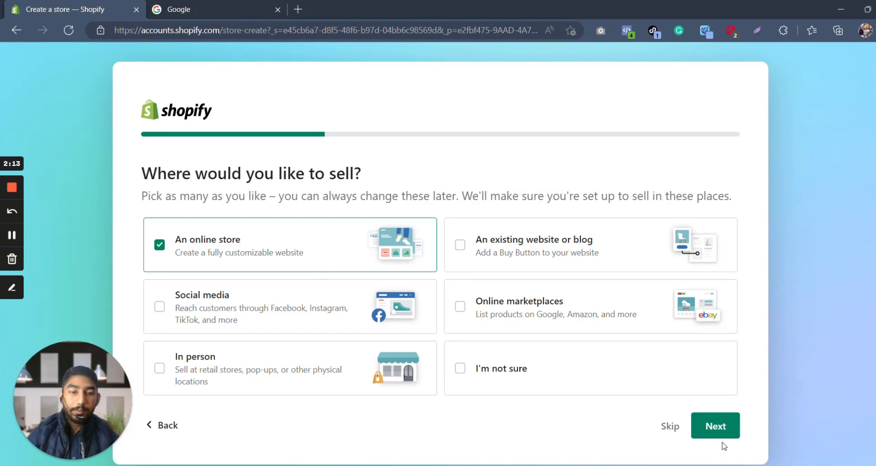
left_click(716, 427)
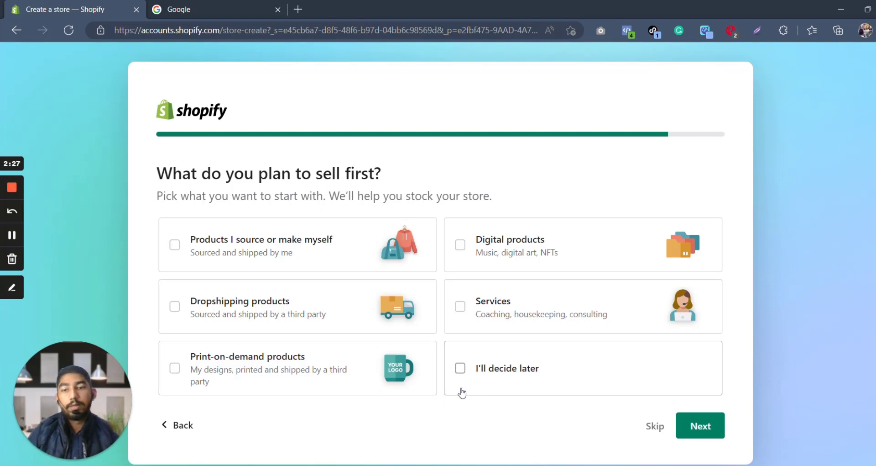
left_click(344, 314)
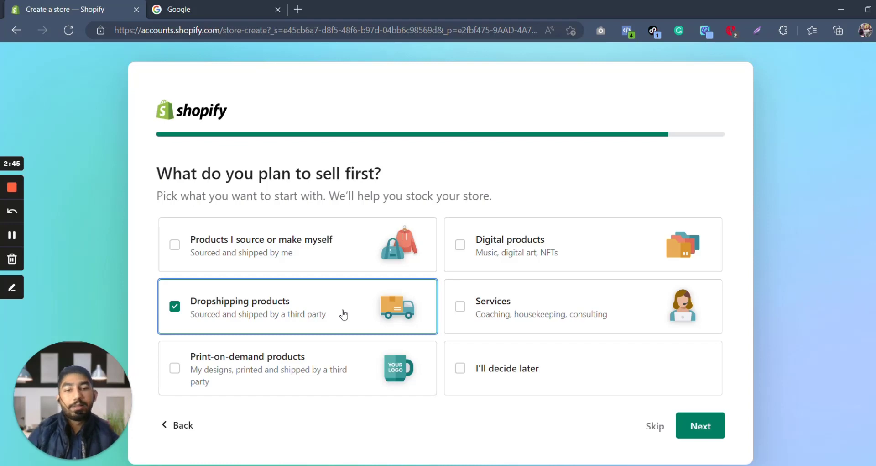
Step: Name the new store 'ecommerewithmalik'
left_click(700, 427)
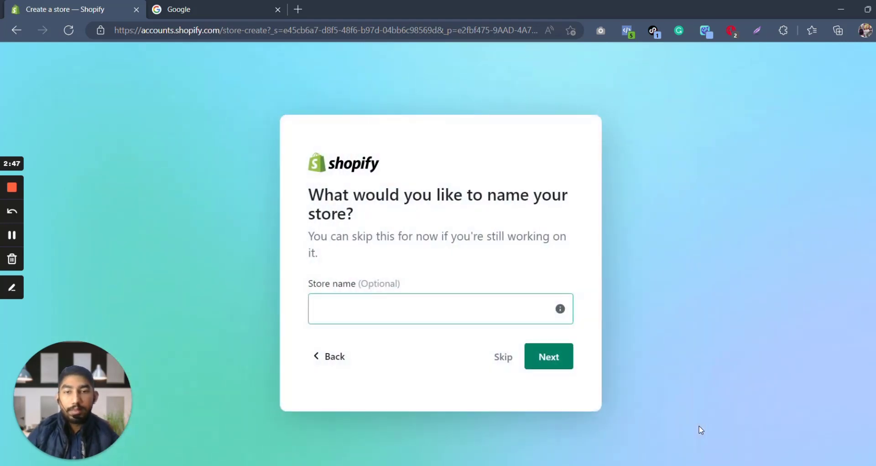
left_click(442, 311)
type("eco")
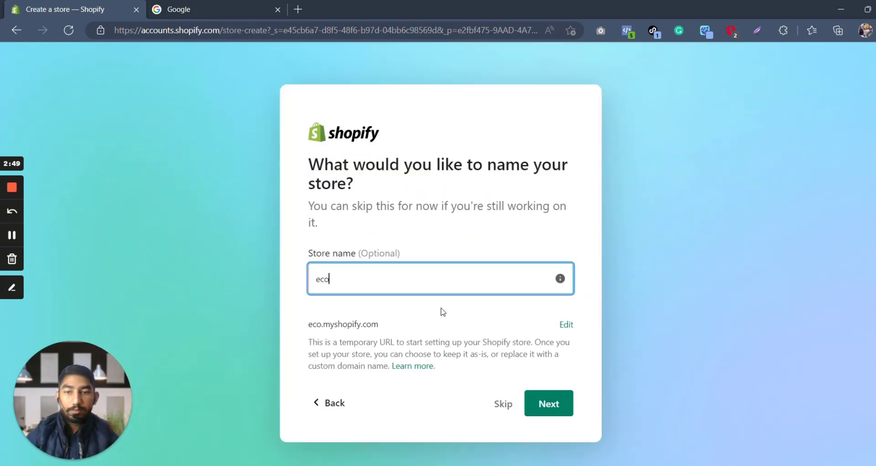
type("mmerewithmalik")
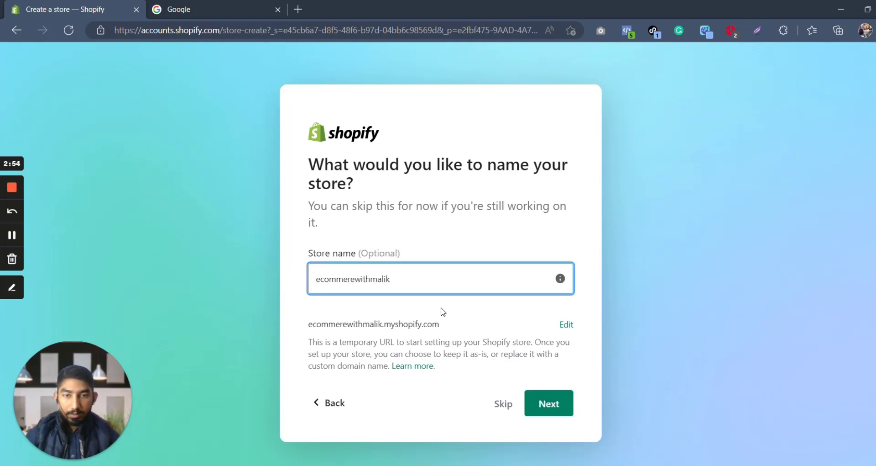
left_click(571, 403)
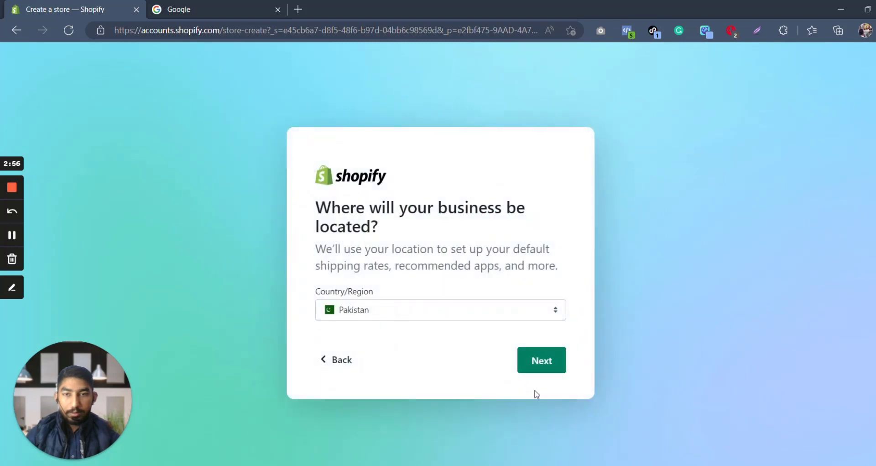
Step: Set the business location to United States and continue to the Shopify ID step
left_click(478, 311)
scroll(485, 222, "down", 15)
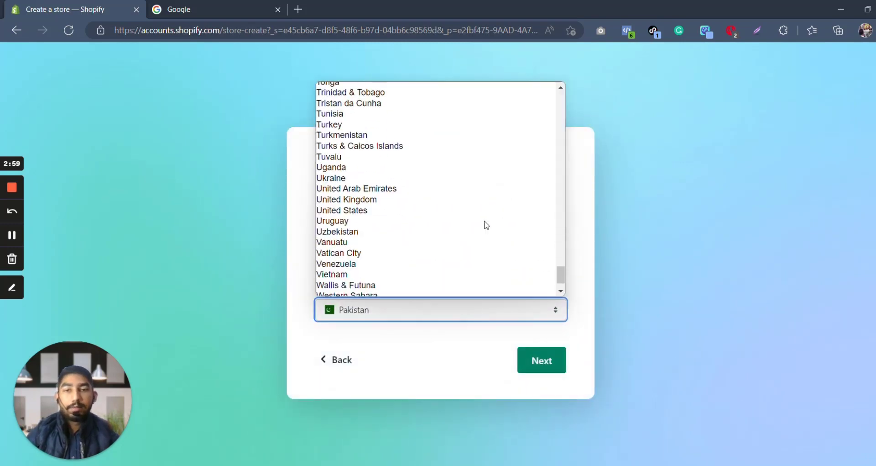
left_click(439, 173)
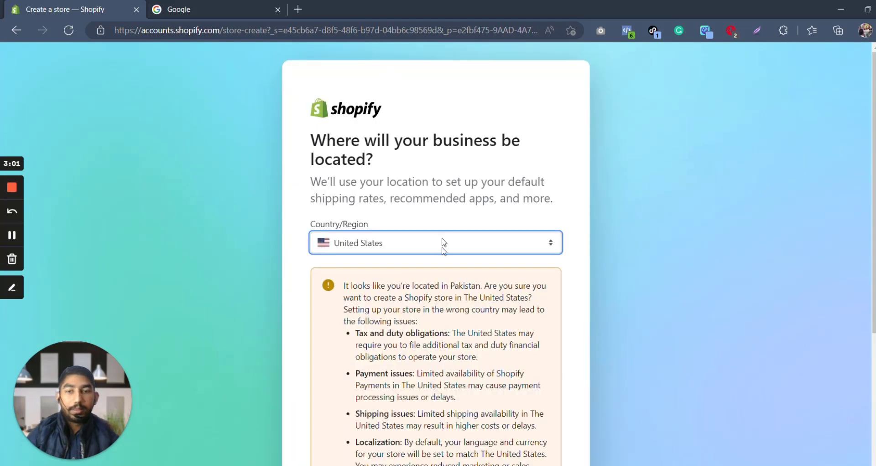
scroll(442, 254, "down", 3)
scroll(436, 254, "down", 2)
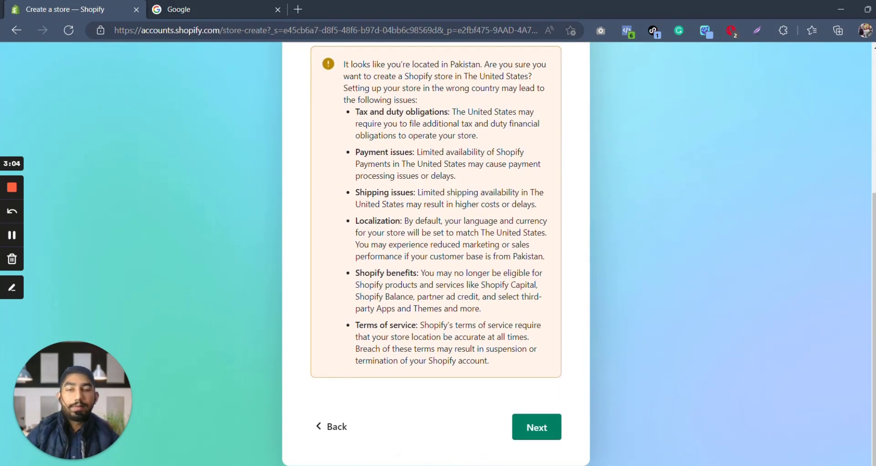
left_click(525, 429)
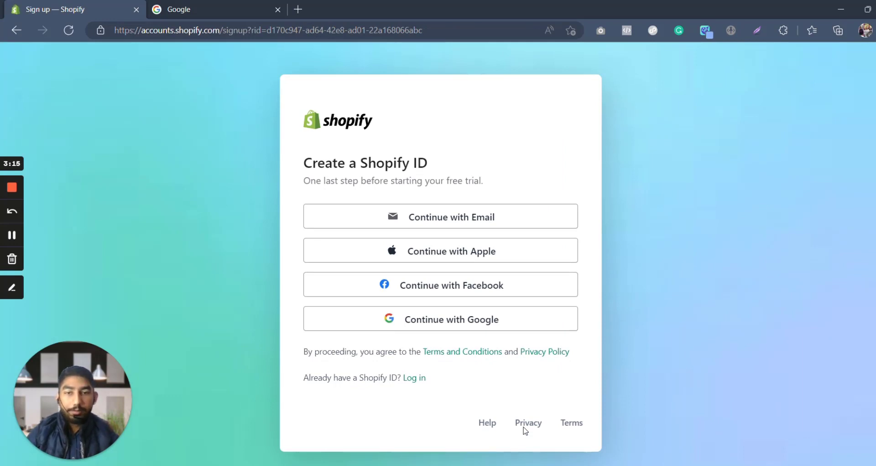
Step: Create the Shopify ID with a Google account to reach the store admin home
left_click(485, 321)
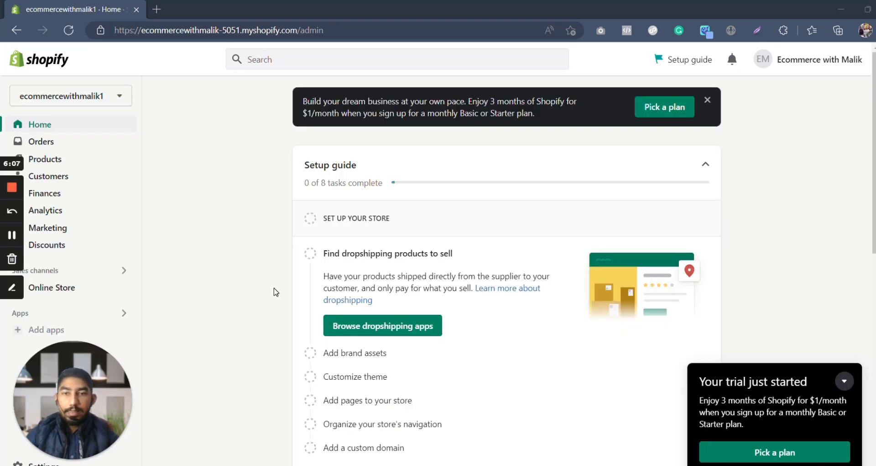
scroll(274, 289, "down", 2)
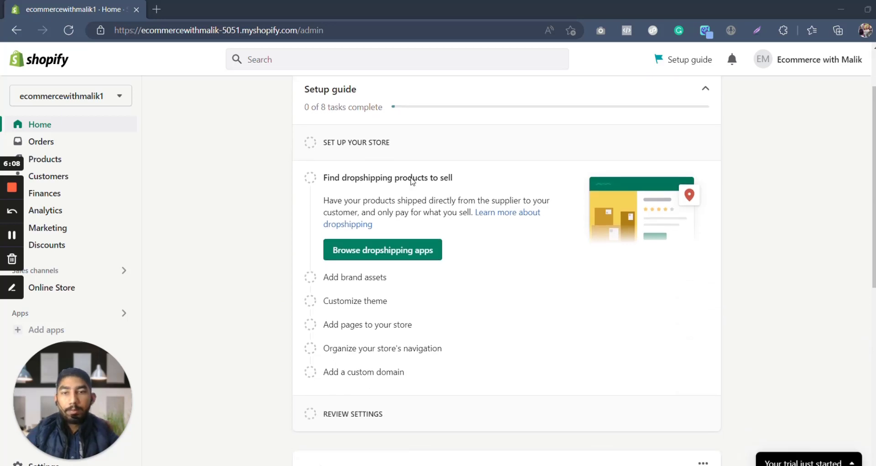
scroll(447, 202, "down", 2)
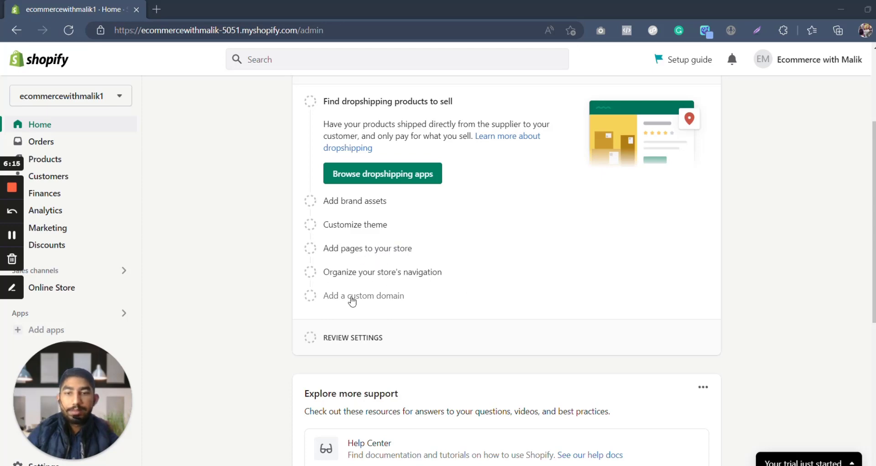
scroll(457, 310, "down", 3)
scroll(458, 311, "down", 4)
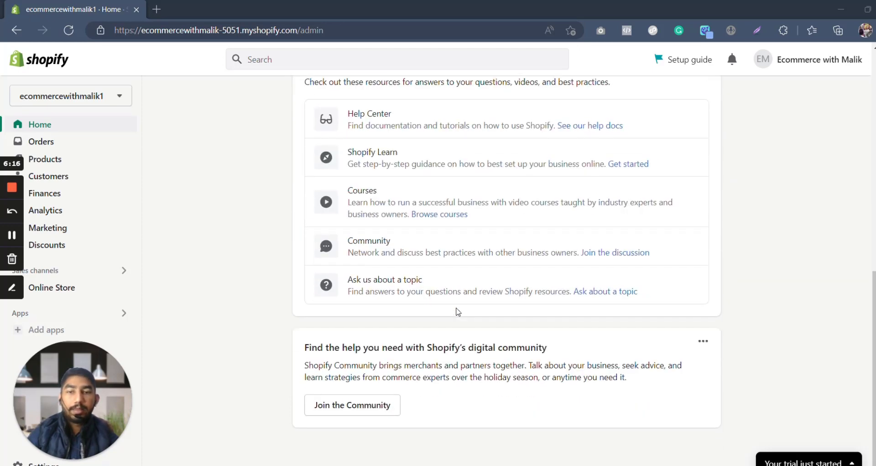
scroll(226, 245, "up", 10)
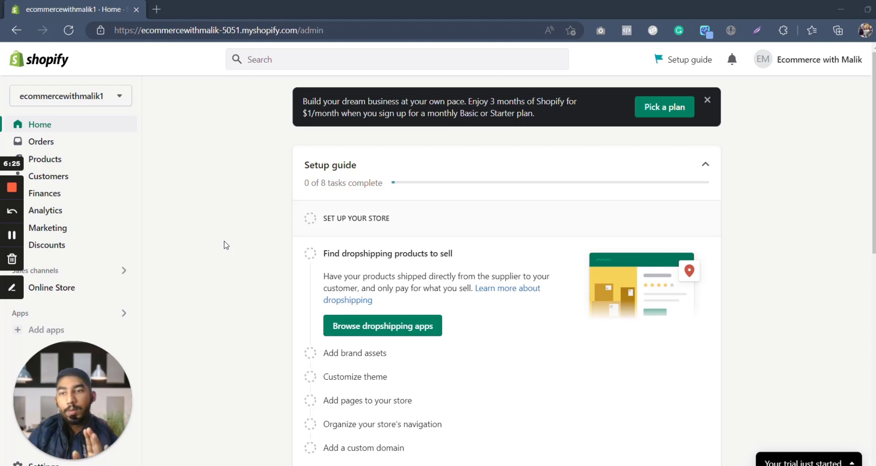
Step: View the Orders, Drafts and Abandoned checkouts pages, then open the empty Products page
left_click(36, 148)
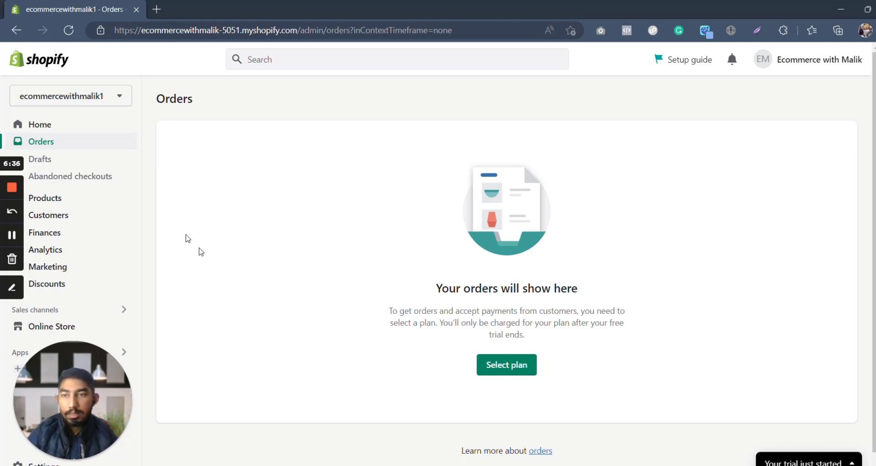
left_click(104, 165)
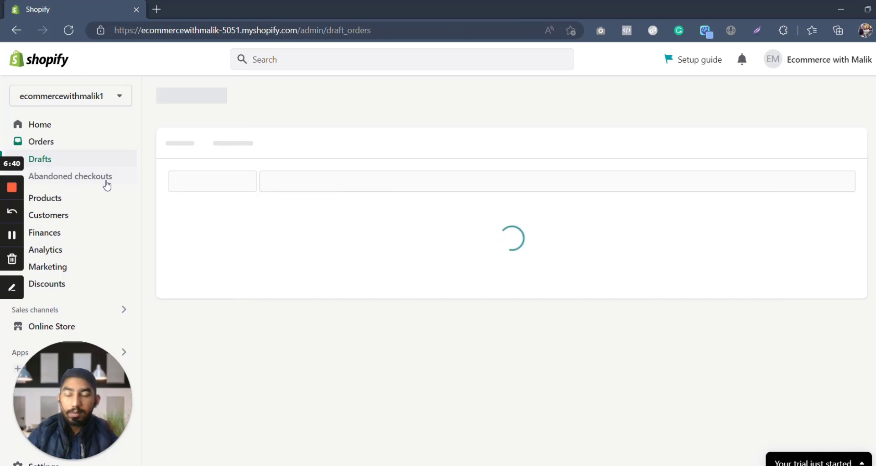
left_click(106, 182)
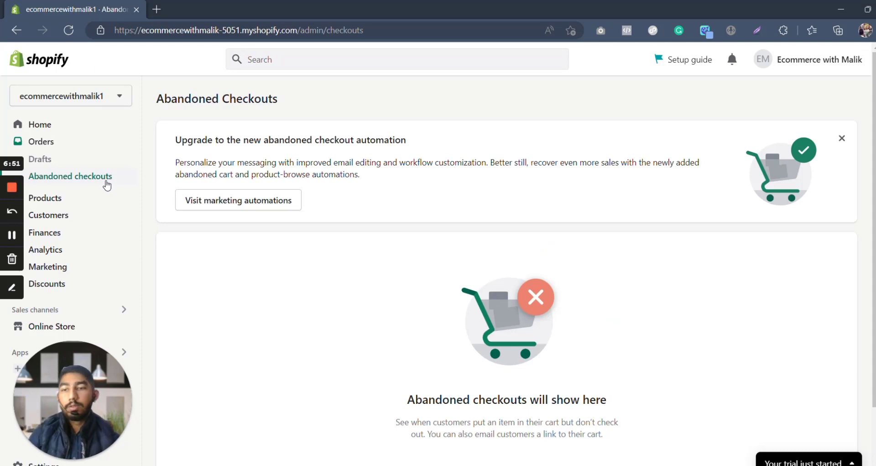
left_click(84, 203)
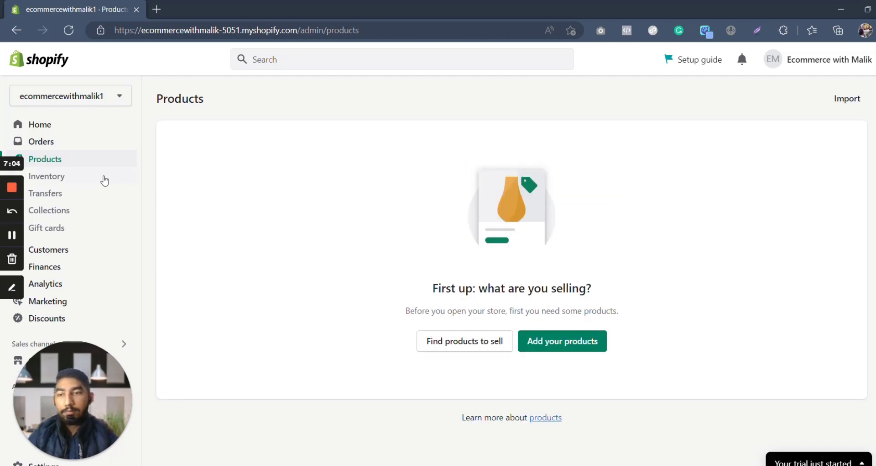
Step: View the Transfers, Collections and Gift cards pages, then open the empty Customers page
left_click(98, 201)
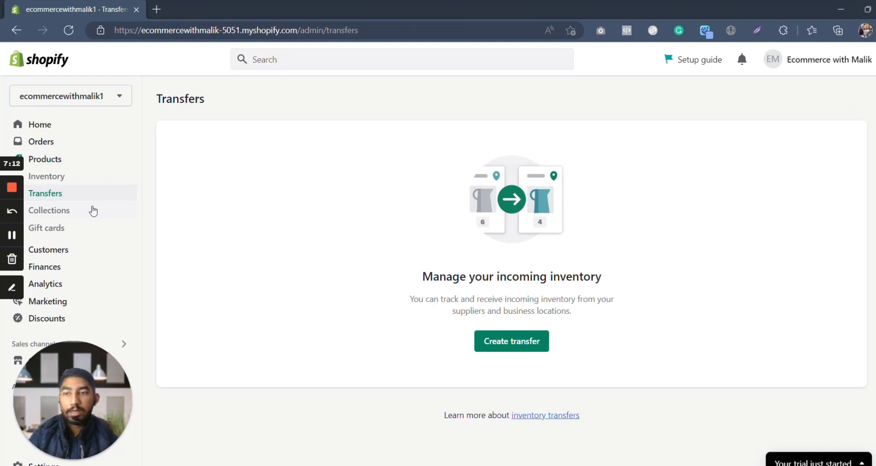
left_click(94, 210)
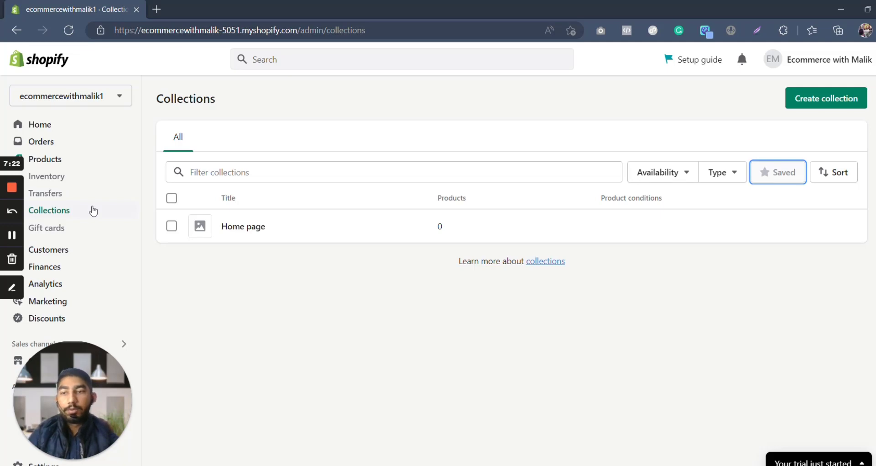
left_click(84, 228)
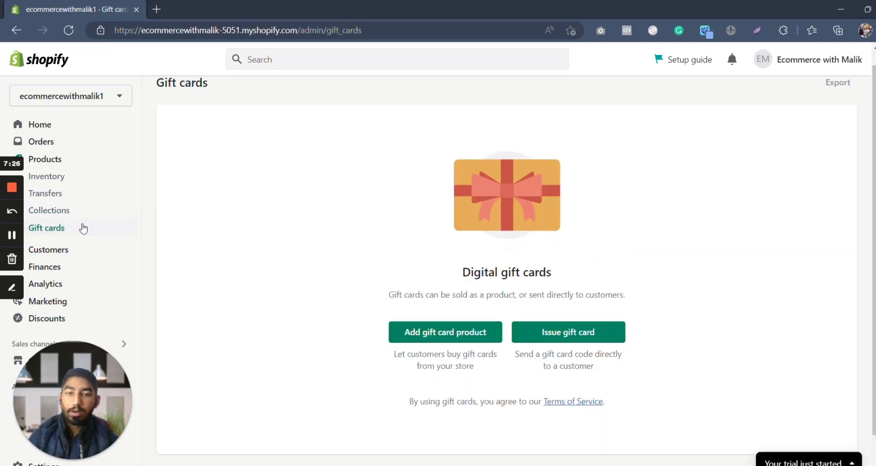
left_click(65, 250)
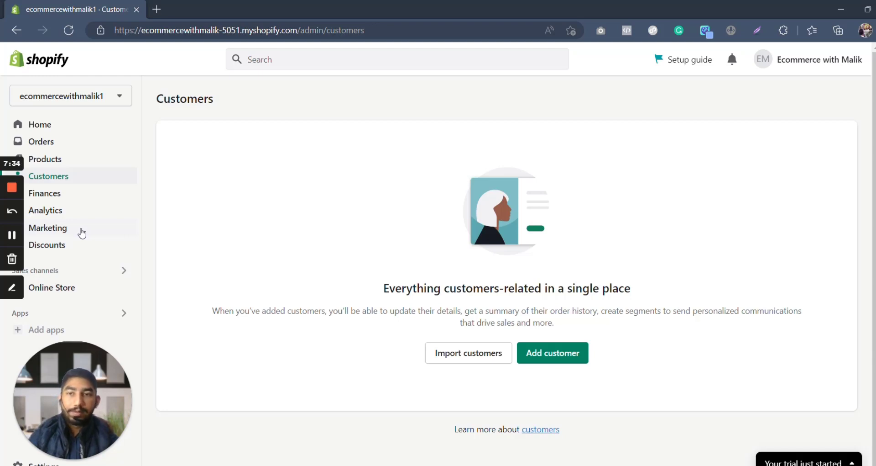
Step: Open Finances and review its $0.00 sales, earnings, payout account, current bill and collected tax cards
left_click(78, 195)
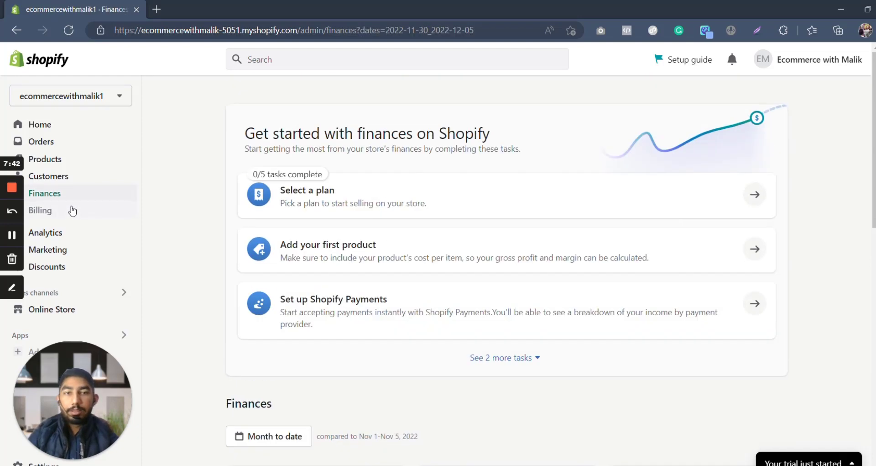
scroll(72, 210, "down", 5)
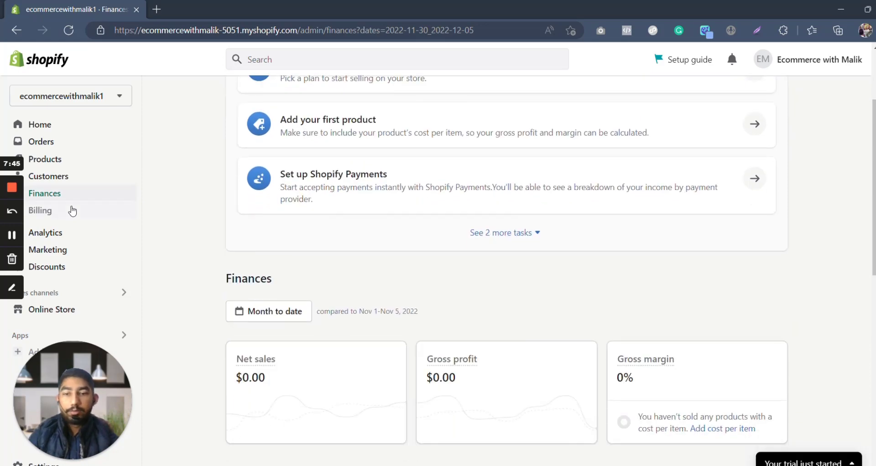
scroll(286, 250, "down", 2)
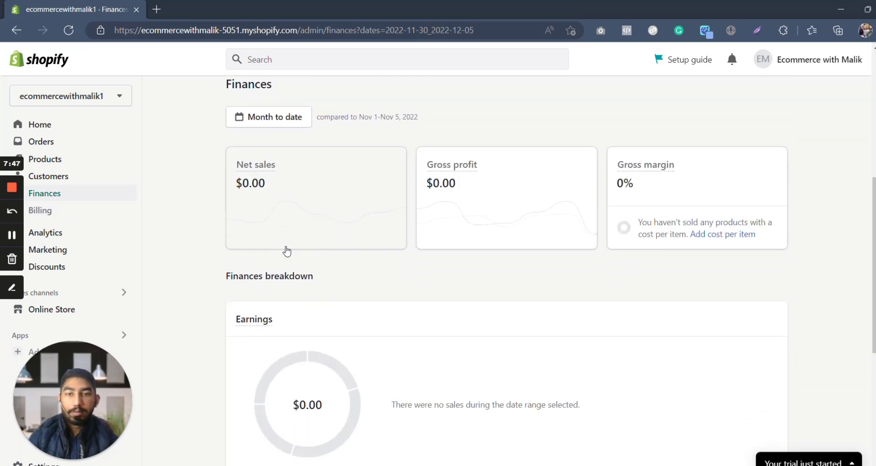
scroll(546, 233, "down", 2)
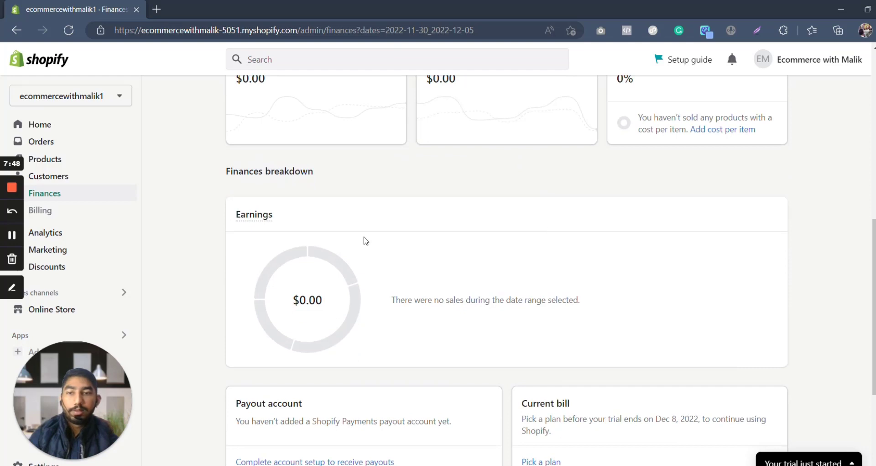
scroll(366, 240, "down", 4)
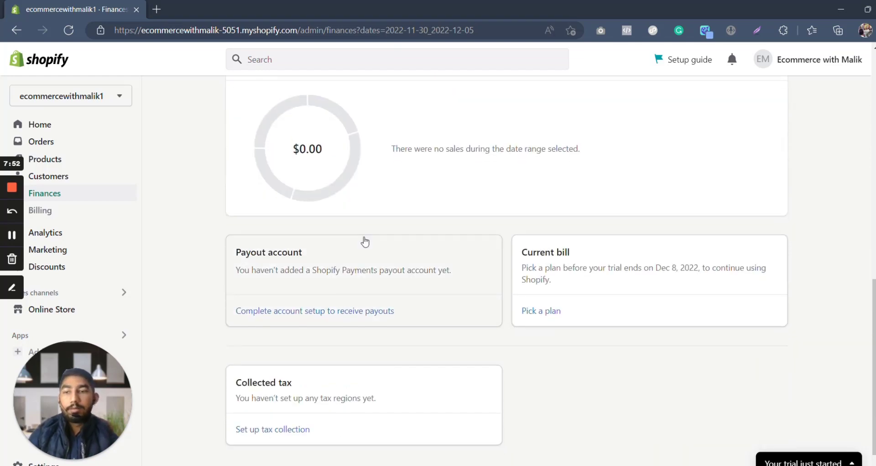
Step: Open Analytics and review its empty sales, sessions, conversion, order and traffic-source cards
left_click(80, 234)
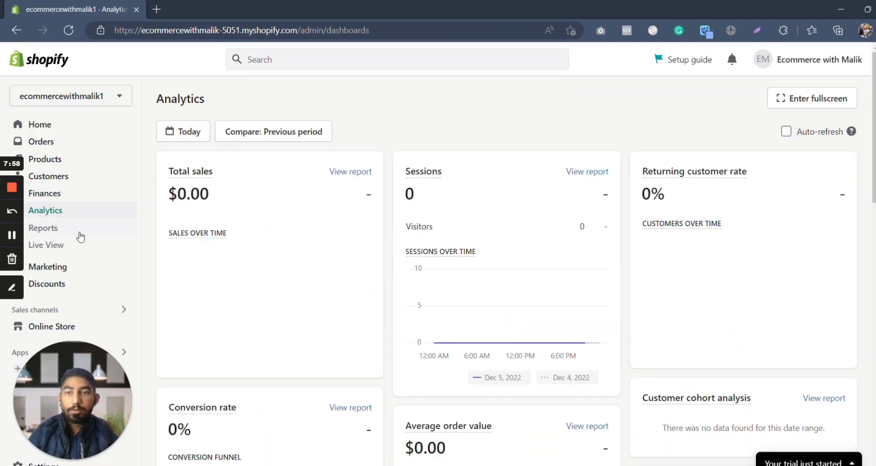
scroll(251, 235, "down", 1)
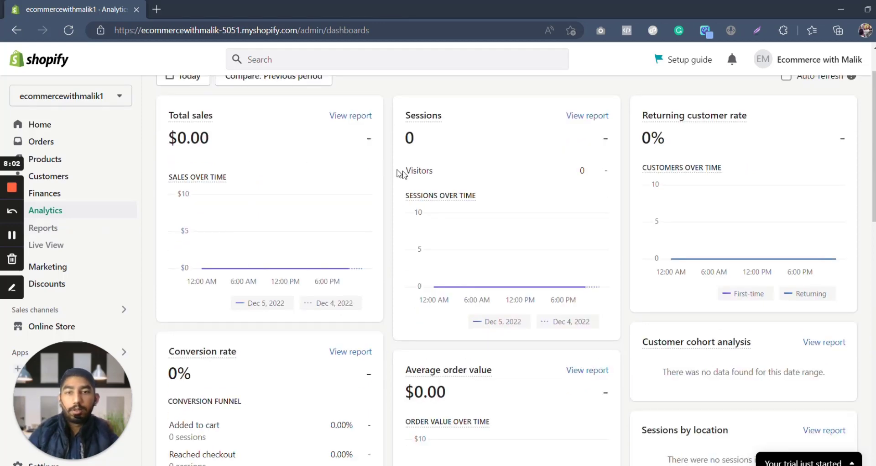
mouse_move(599, 219)
scroll(599, 219, "down", 3)
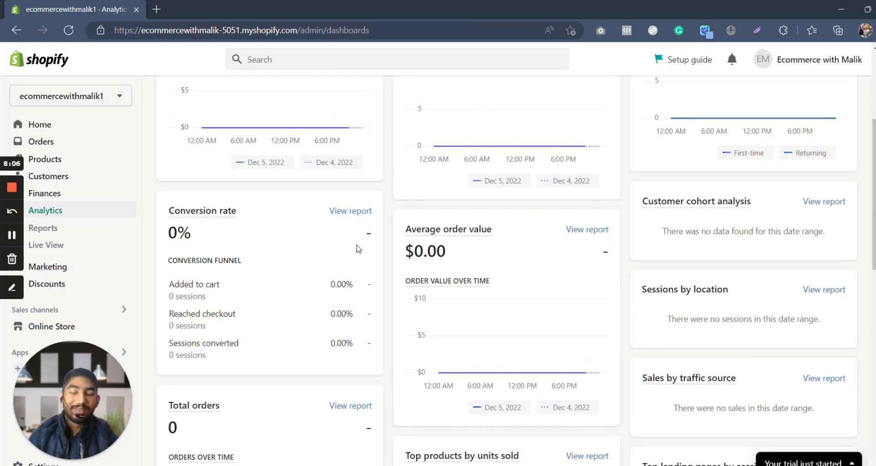
scroll(359, 248, "up", 4)
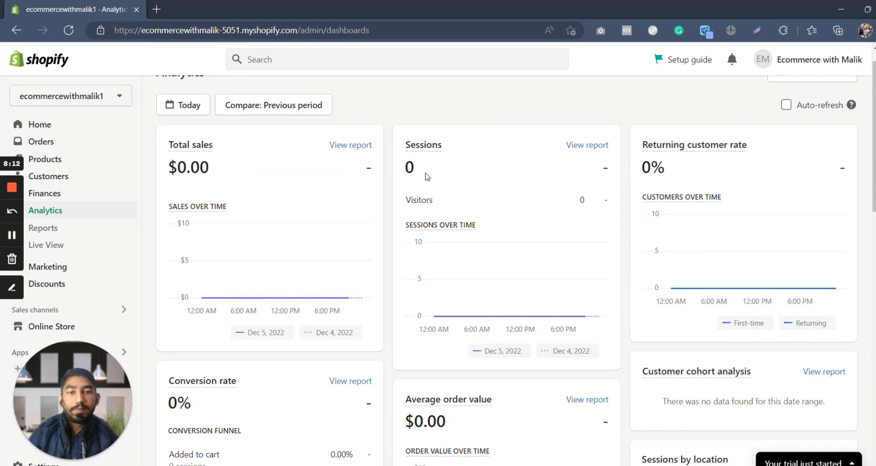
mouse_move(662, 198)
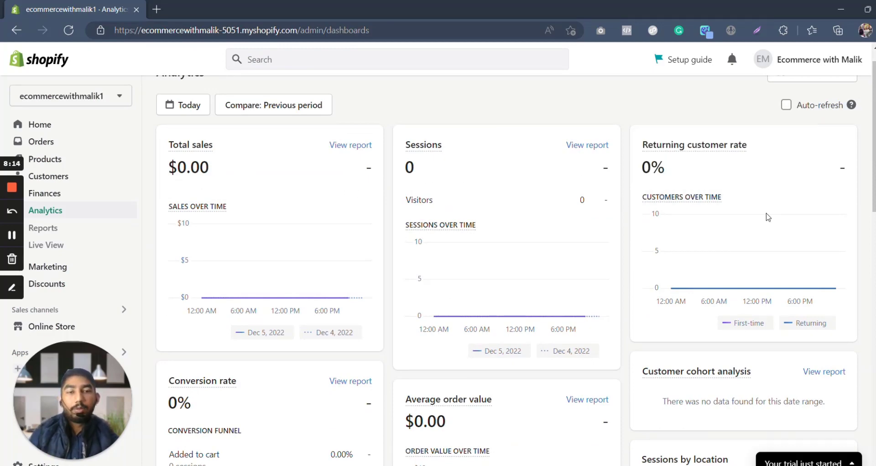
scroll(768, 216, "down", 5)
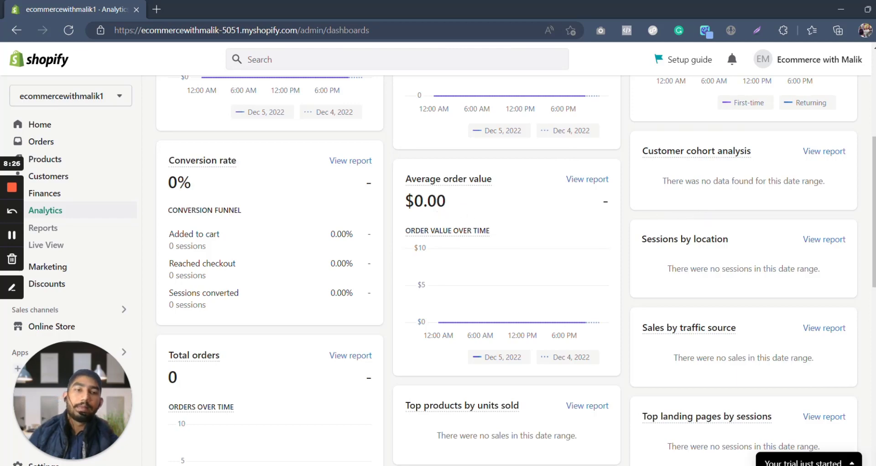
mouse_move(725, 154)
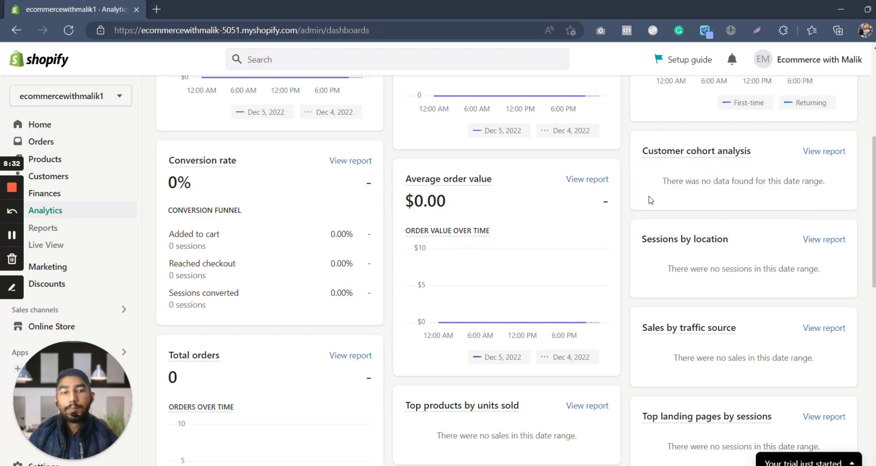
scroll(641, 258, "down", 1)
scroll(640, 259, "down", 2)
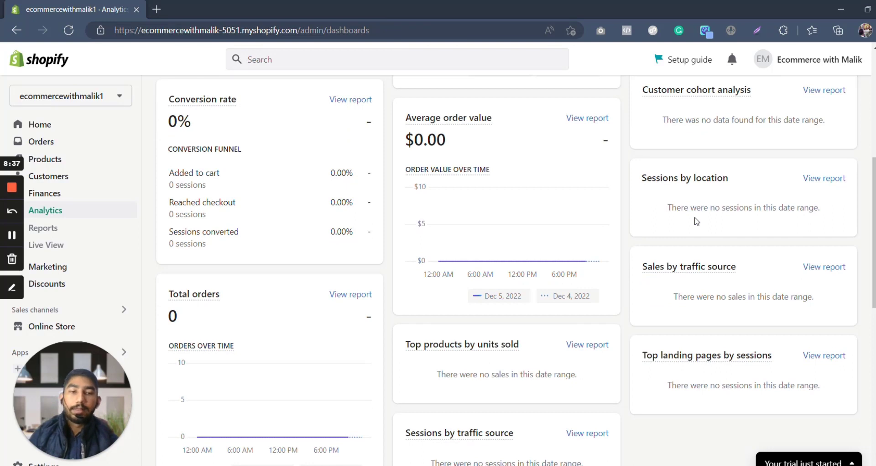
scroll(697, 221, "down", 2)
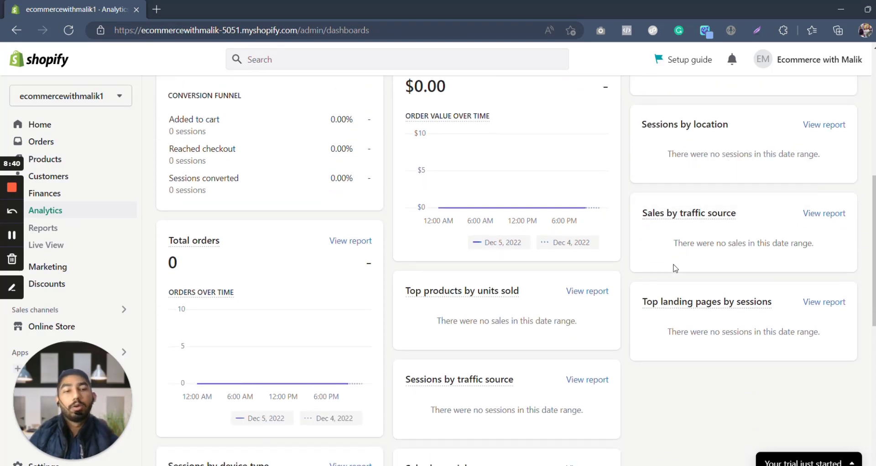
scroll(688, 257, "down", 2)
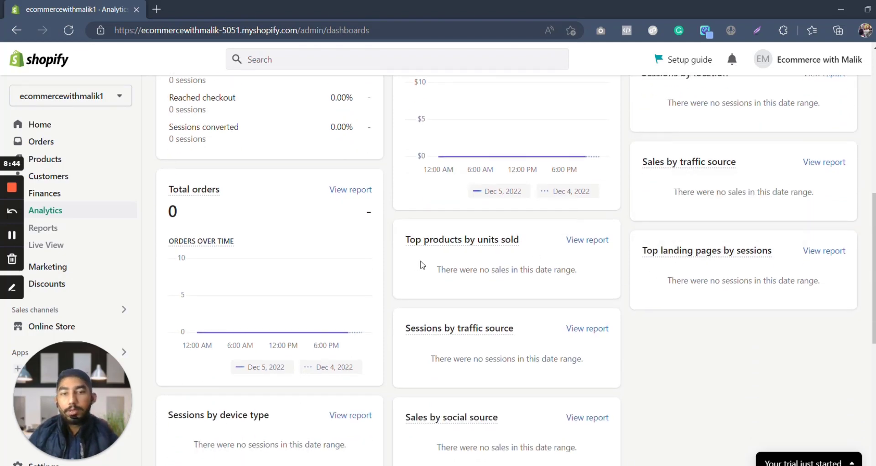
scroll(465, 268, "down", 1)
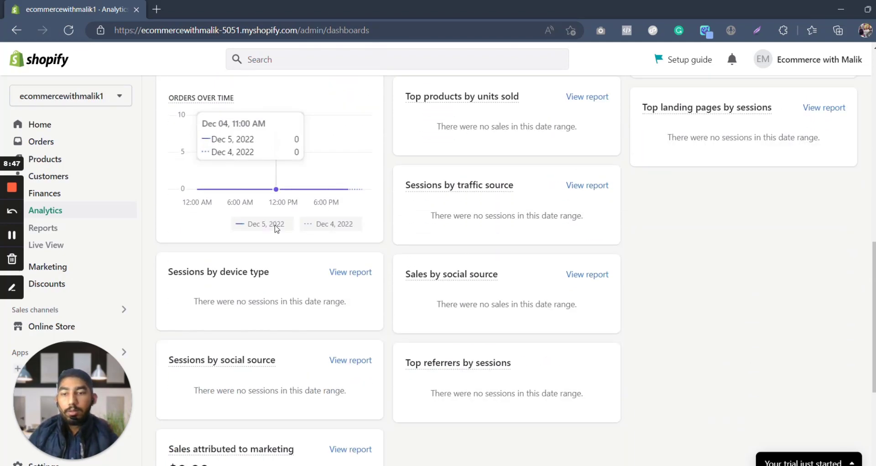
scroll(275, 228, "down", 1)
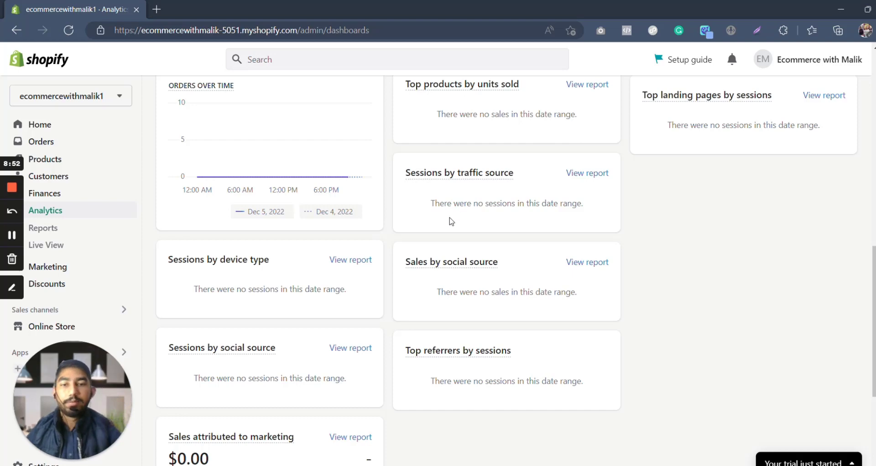
scroll(441, 301, "down", 2)
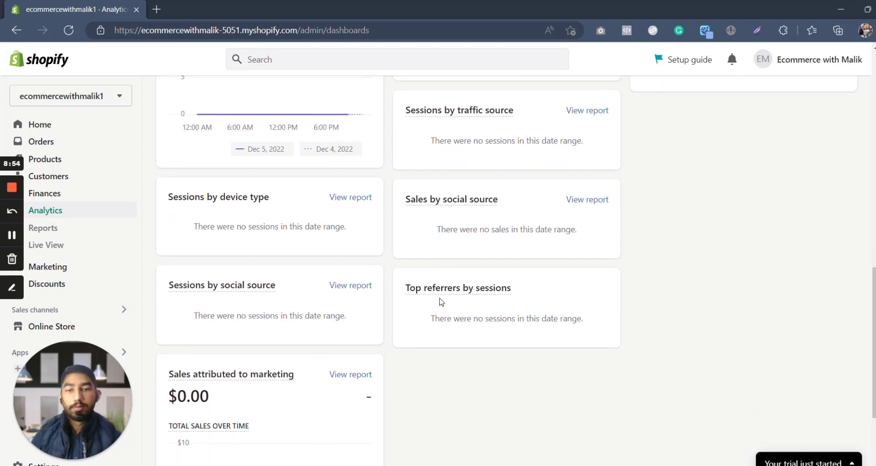
scroll(337, 328, "down", 2)
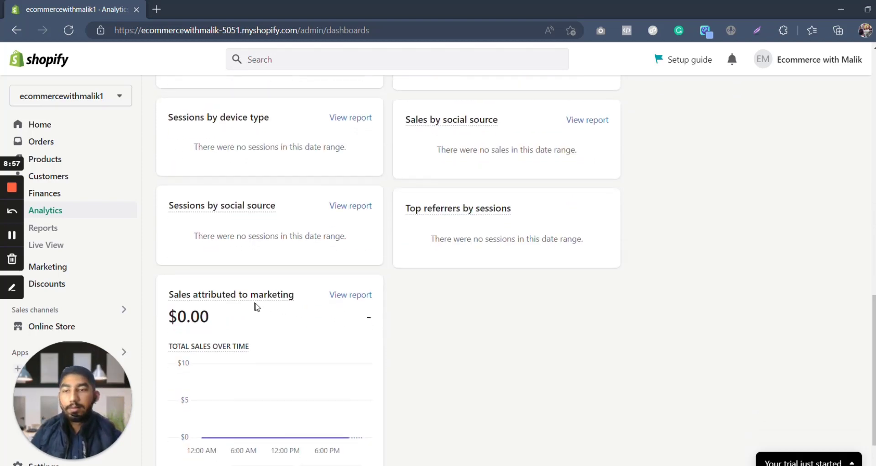
Step: Browse the built-in reports list, then open Live View showing 0 visitors and $0.00 sales
left_click(66, 232)
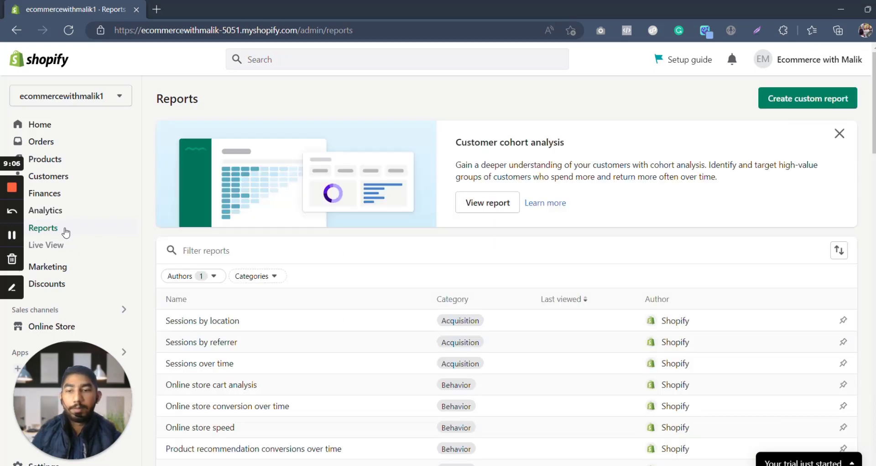
scroll(248, 164, "down", 3)
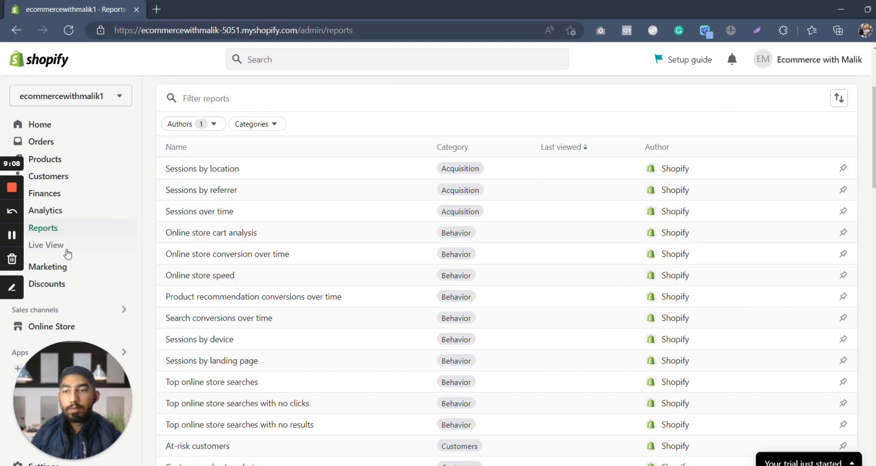
left_click(67, 252)
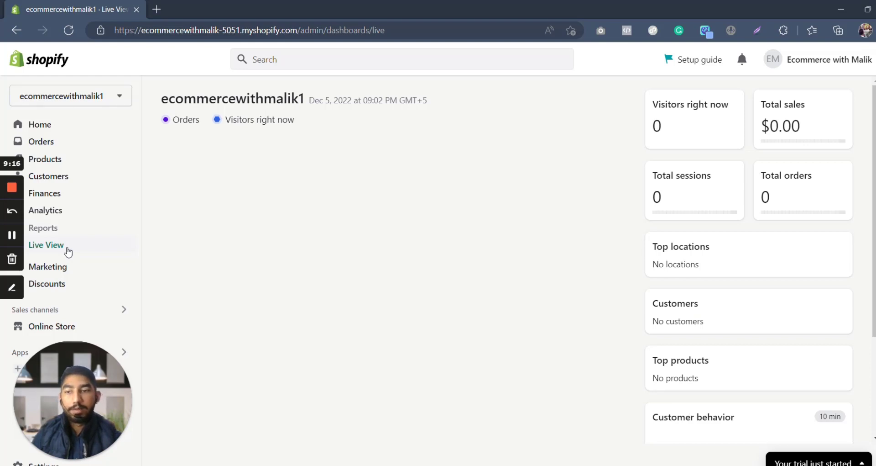
Step: Look over Marketing's zeroed metrics and apps, then open the empty Discounts page
left_click(48, 266)
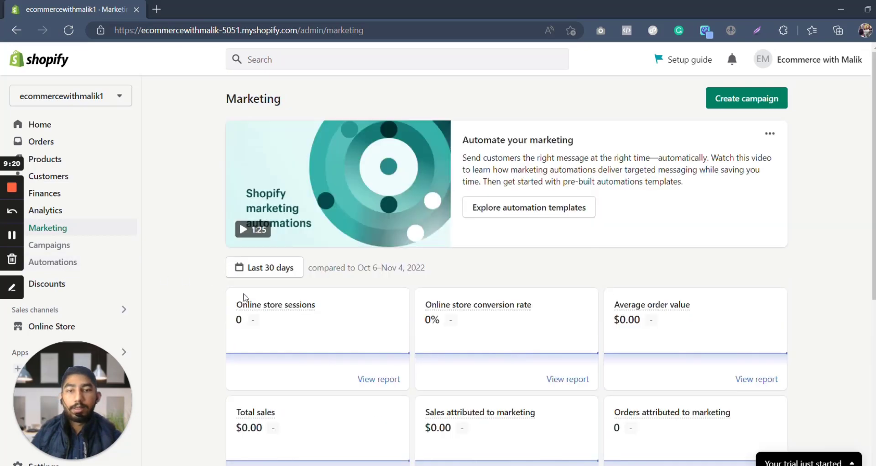
scroll(228, 317, "down", 2)
scroll(229, 317, "down", 5)
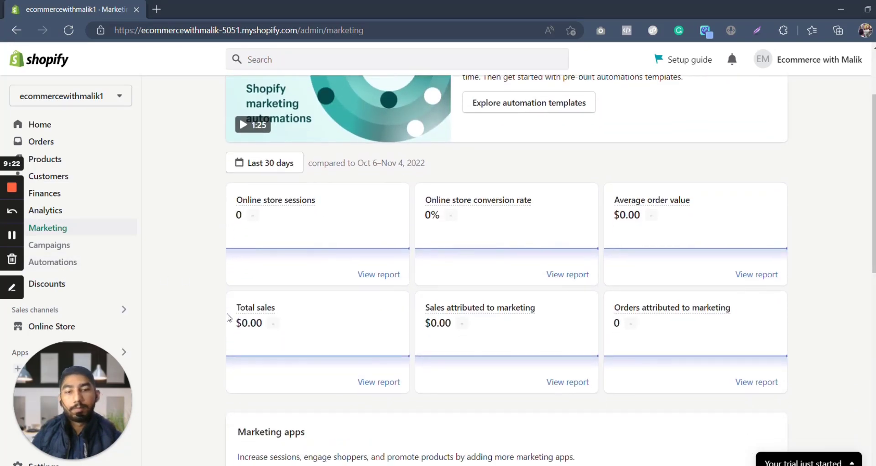
scroll(228, 317, "down", 2)
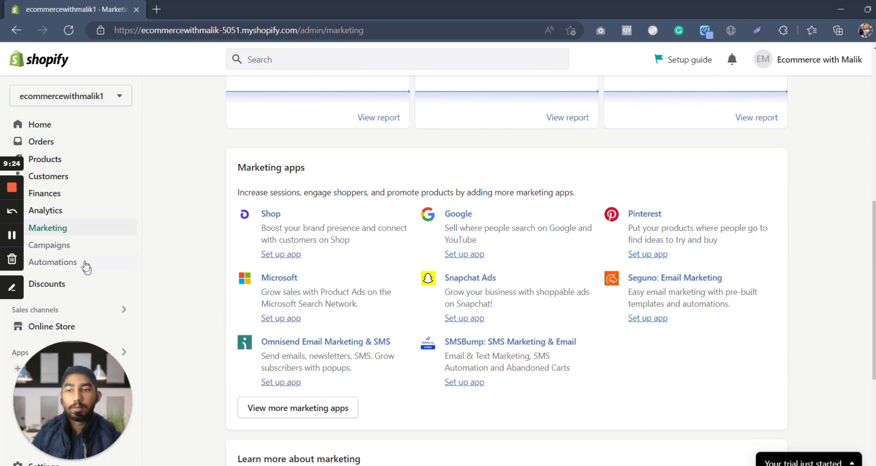
left_click(47, 283)
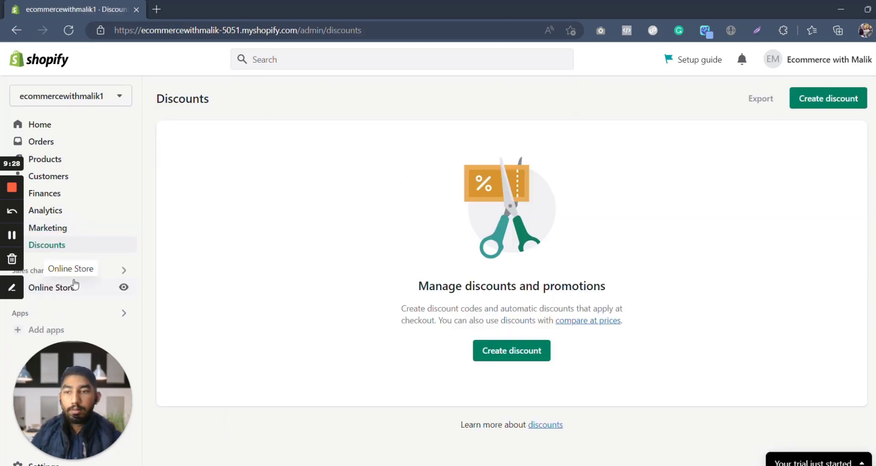
Step: Open Online Store Themes and scroll past current Dawn 7.0.1 theme to the popular free themes
left_click(65, 287)
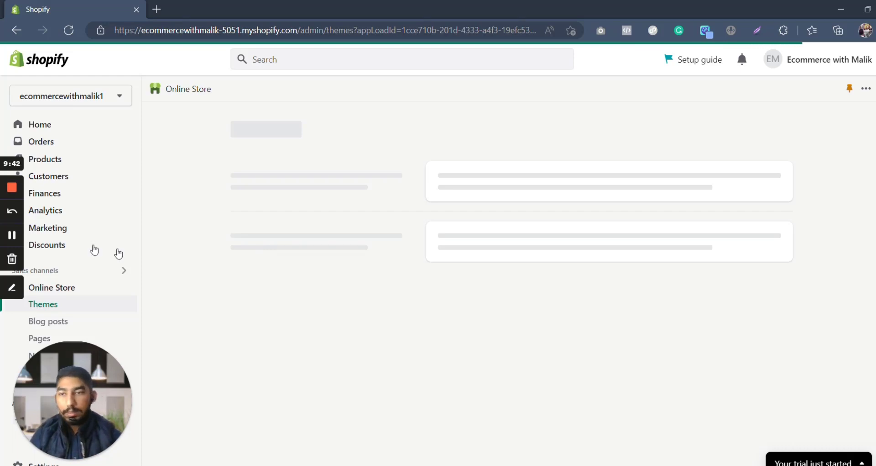
left_click(12, 235)
left_click(12, 235)
scroll(355, 296, "down", 2)
scroll(357, 300, "down", 1)
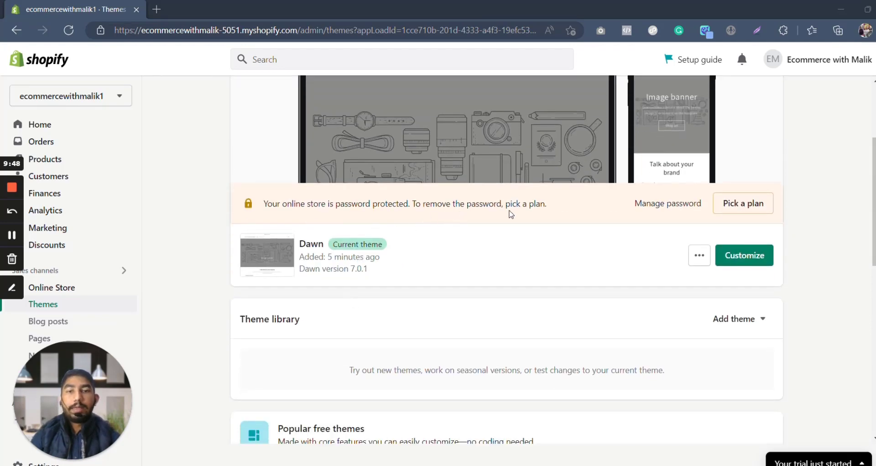
scroll(431, 225, "down", 2)
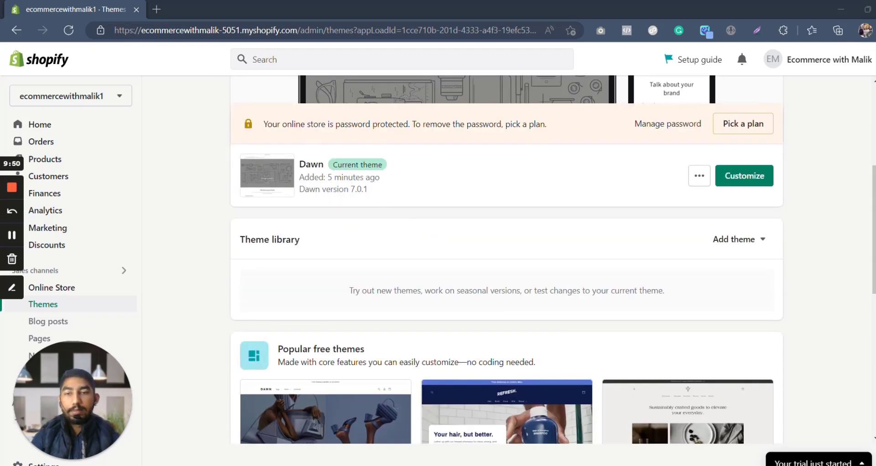
scroll(333, 207, "down", 1)
scroll(335, 208, "down", 1)
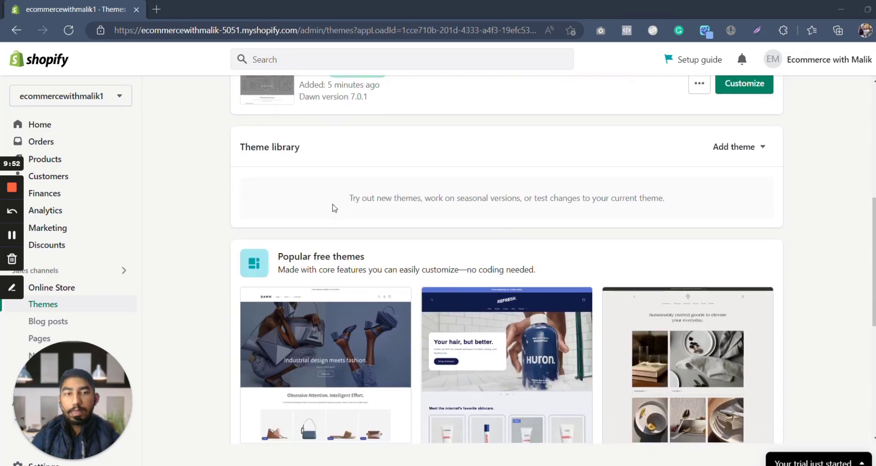
scroll(323, 162, "down", 4)
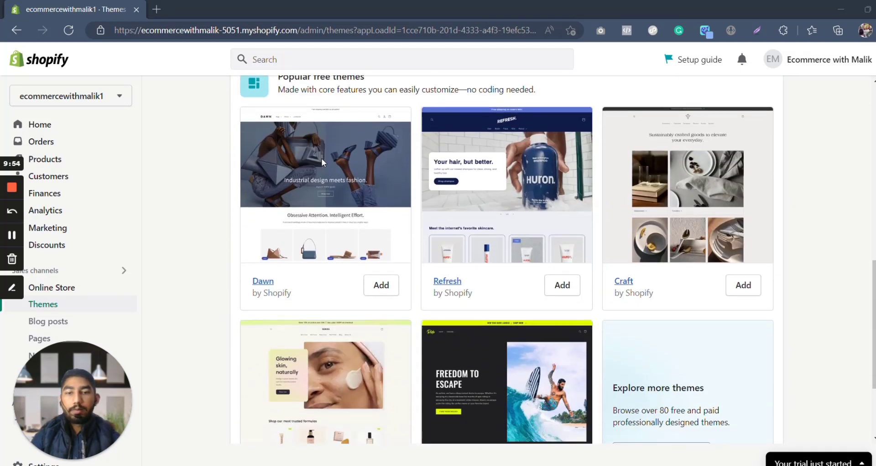
scroll(368, 190, "down", 2)
scroll(623, 184, "down", 2)
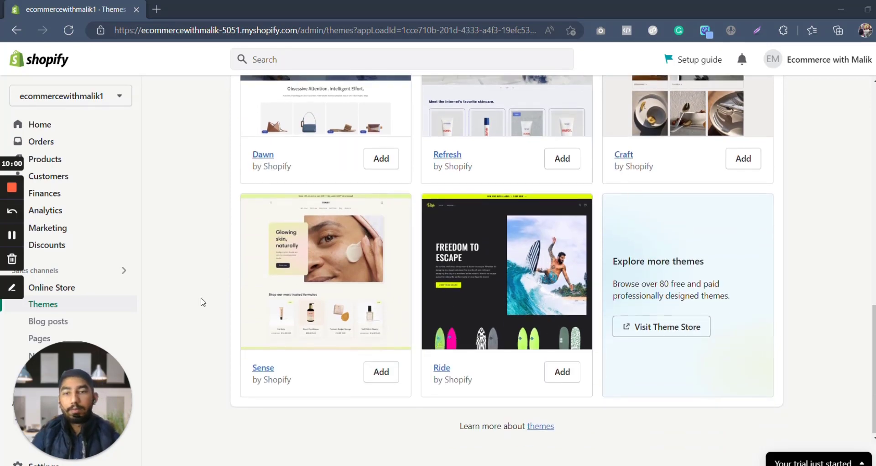
Step: Browse Blog posts, Pages, Navigation and Preferences, showing recommended apps like Printful, PageFly and Judge.me
left_click(58, 320)
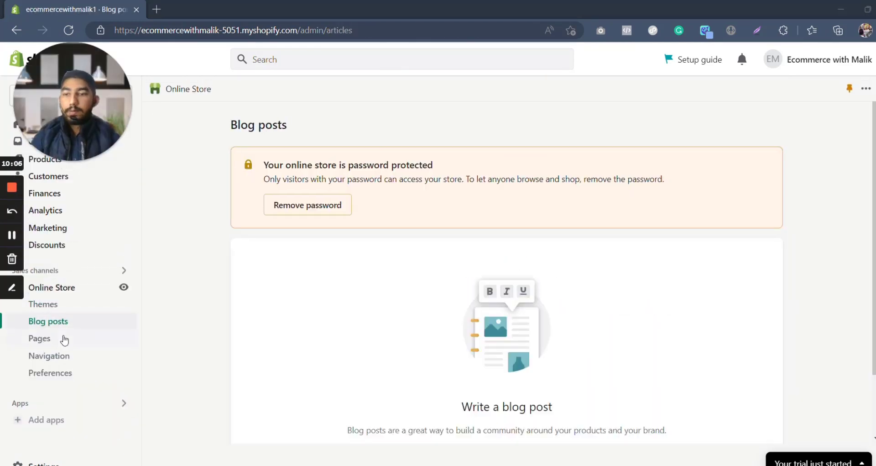
left_click(64, 338)
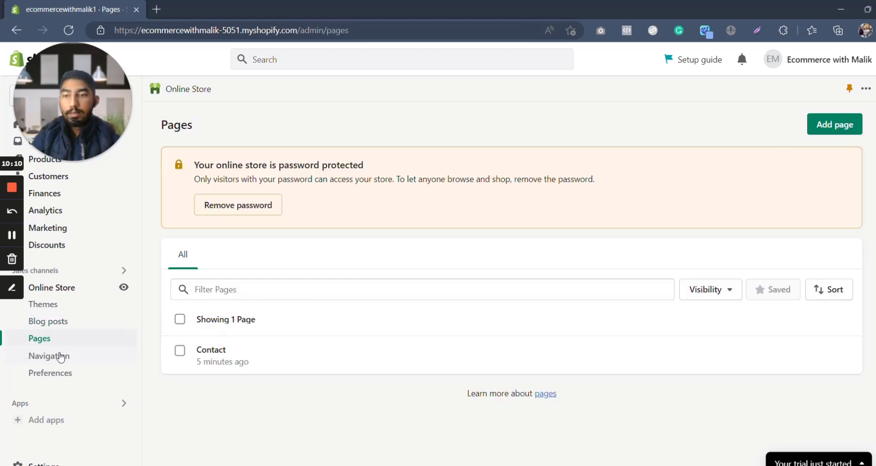
left_click(60, 356)
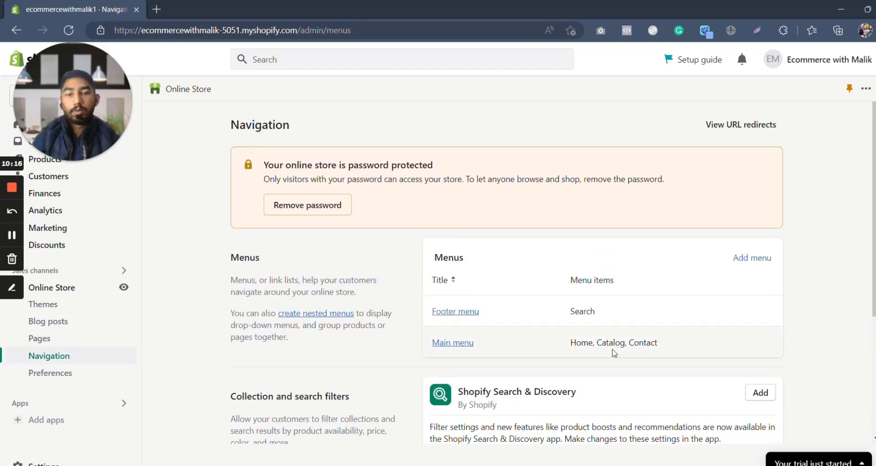
scroll(537, 342, "down", 2)
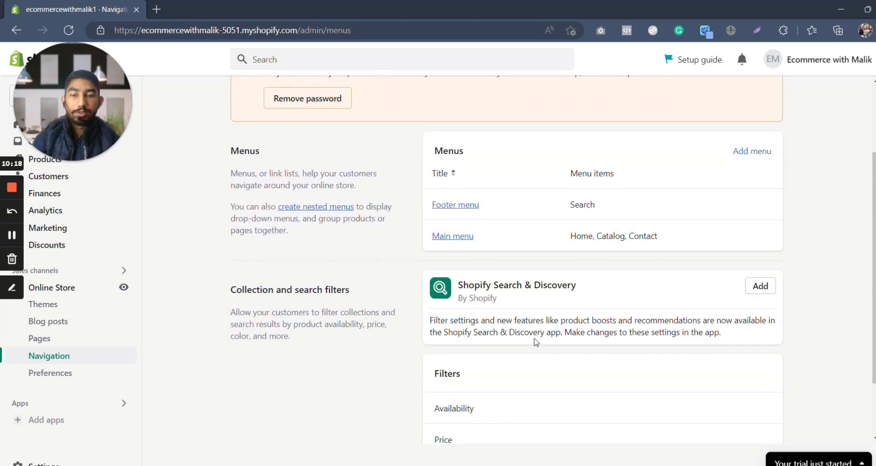
scroll(535, 340, "down", 2)
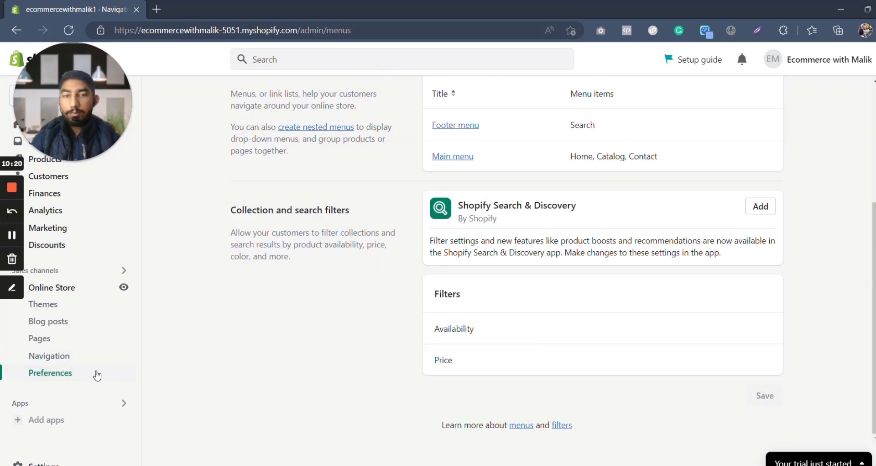
left_click(98, 375)
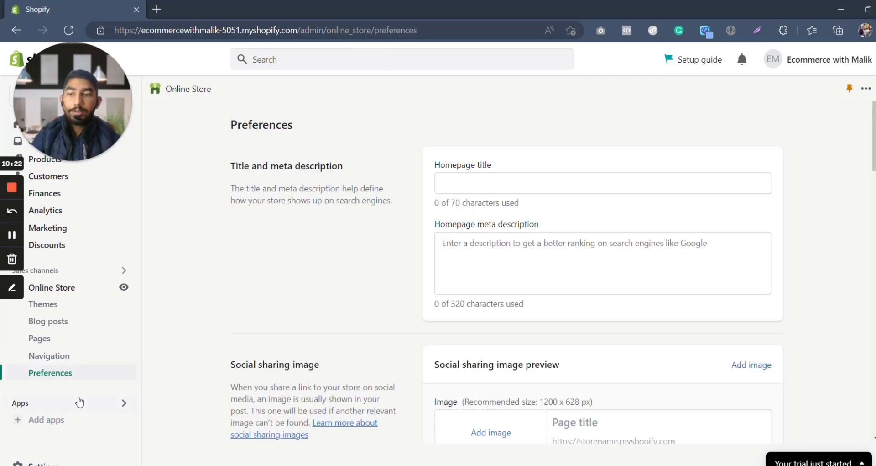
left_click(77, 405)
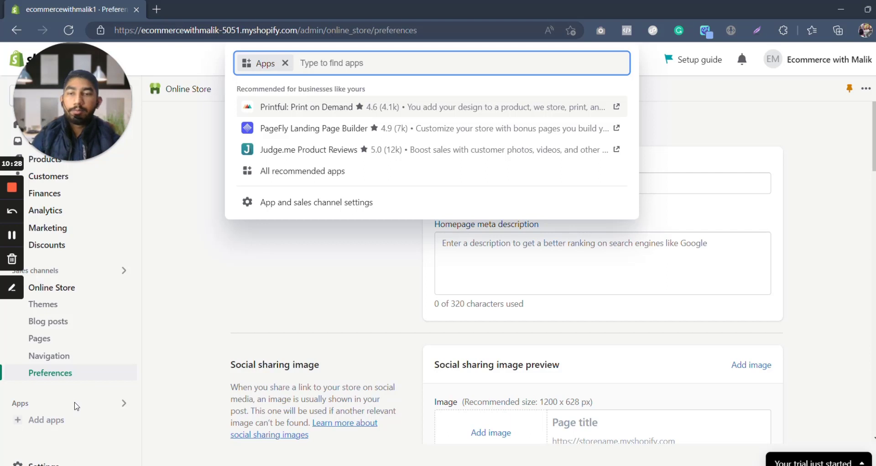
Step: Review Plan, then Checkout settings: phone number or email contact, only last name required
left_click(41, 463)
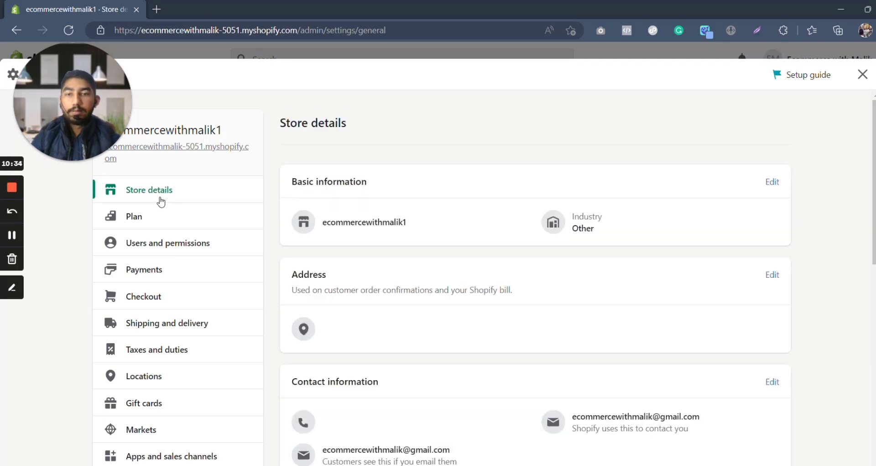
left_click(163, 225)
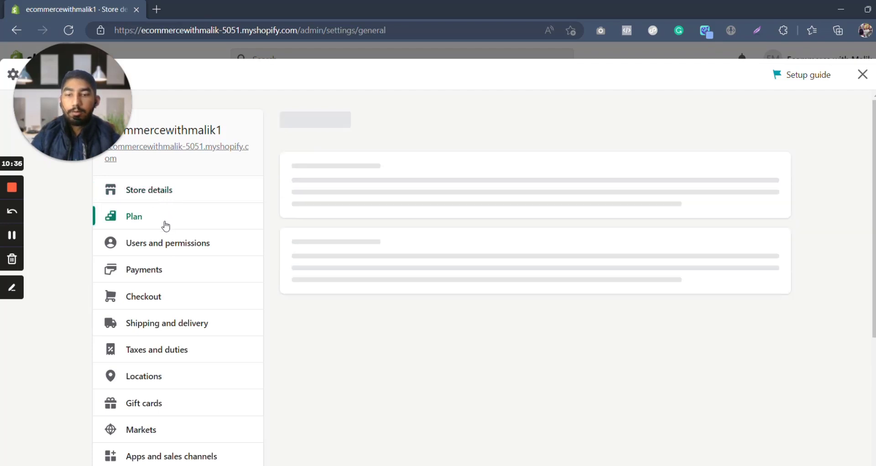
scroll(168, 248, "down", 2)
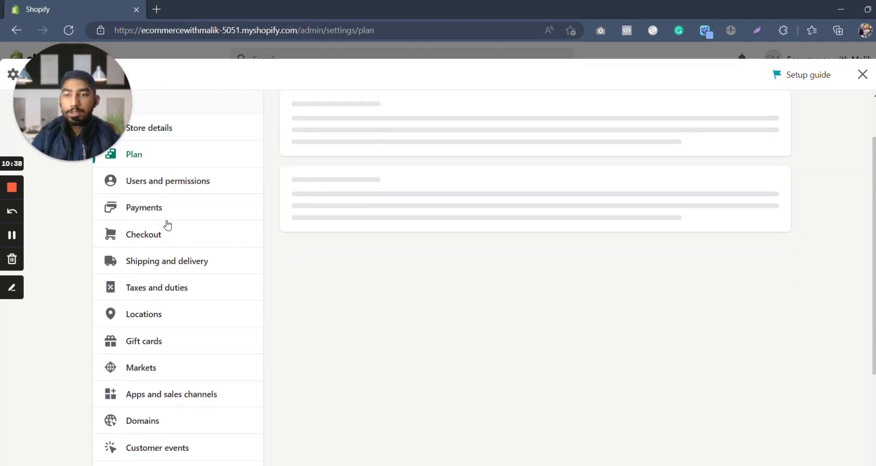
left_click(162, 233)
scroll(169, 281, "down", 3)
scroll(224, 291, "down", 2)
scroll(191, 279, "down", 1)
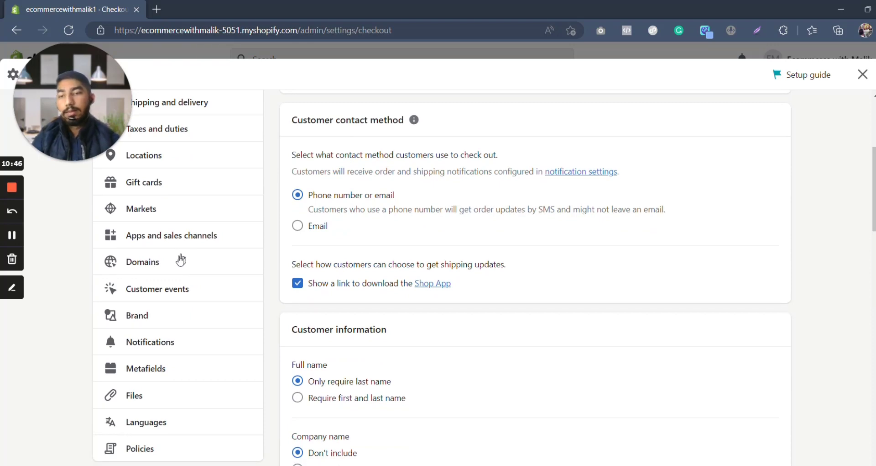
scroll(185, 286, "down", 1)
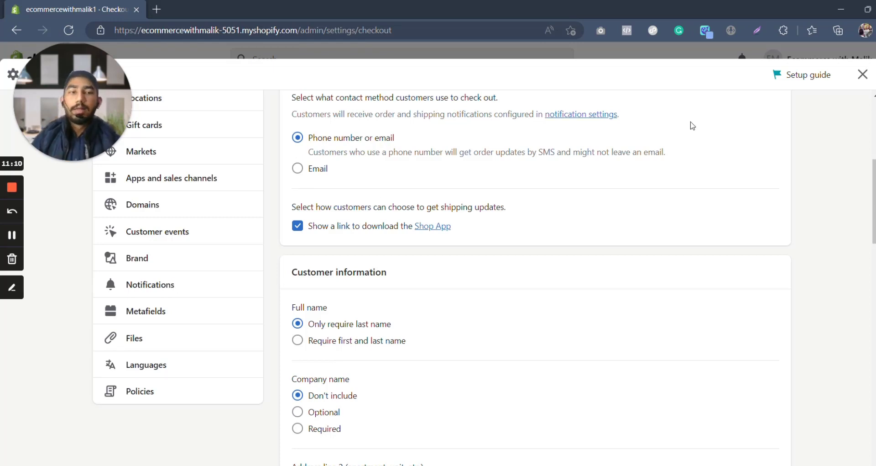
Step: Close Settings and go back to Online Store Themes with Dawn as current theme
left_click(863, 74)
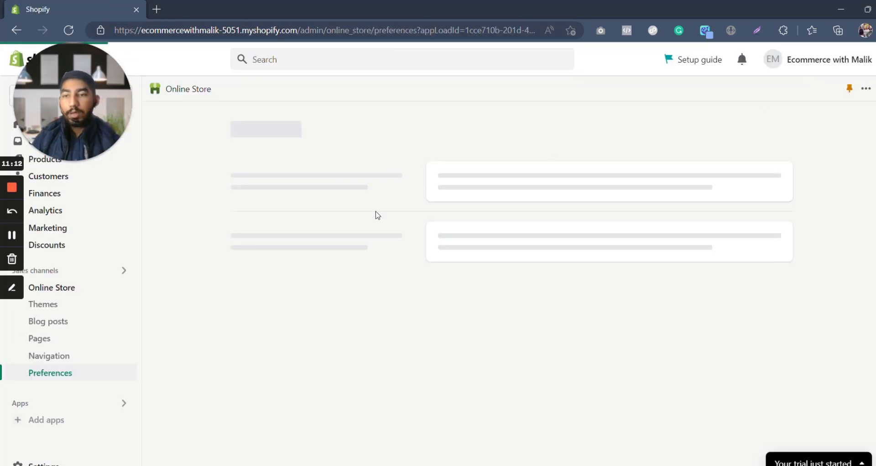
left_click(83, 306)
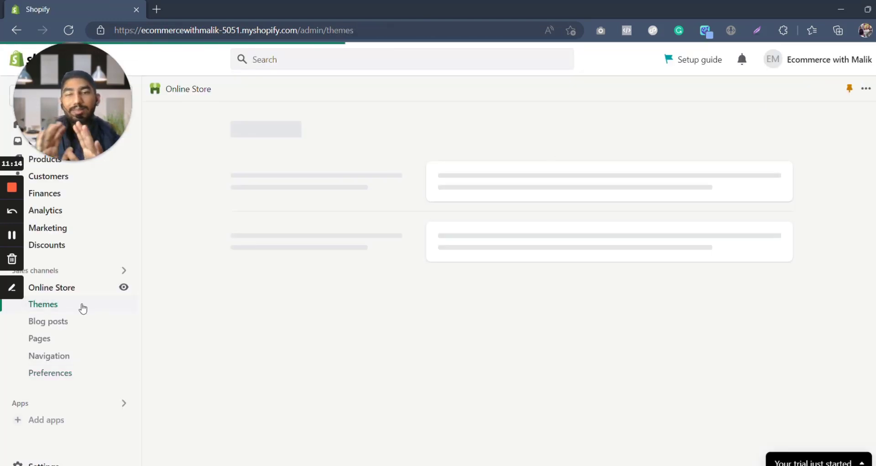